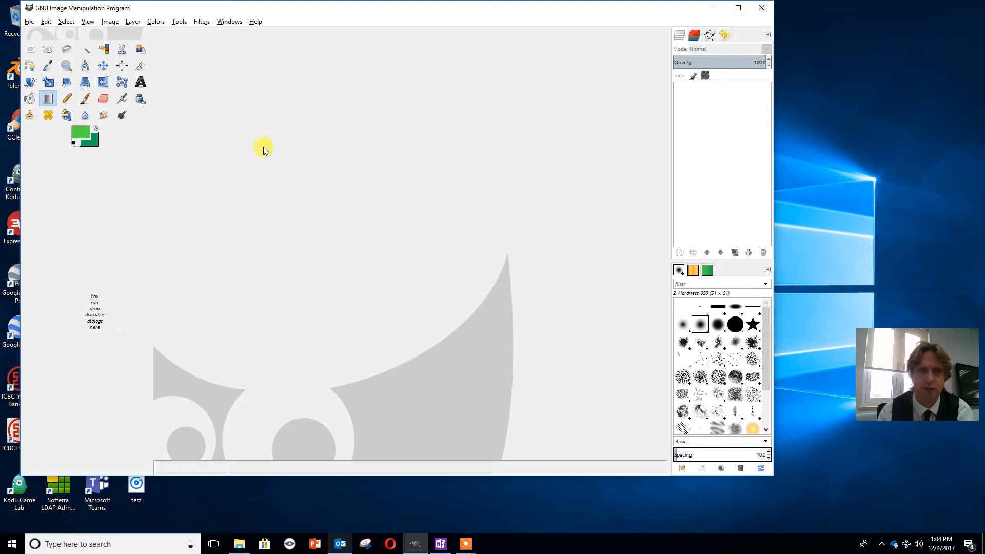
Create a new image 200 px wide and 200 px high
click(29, 21)
click(30, 33)
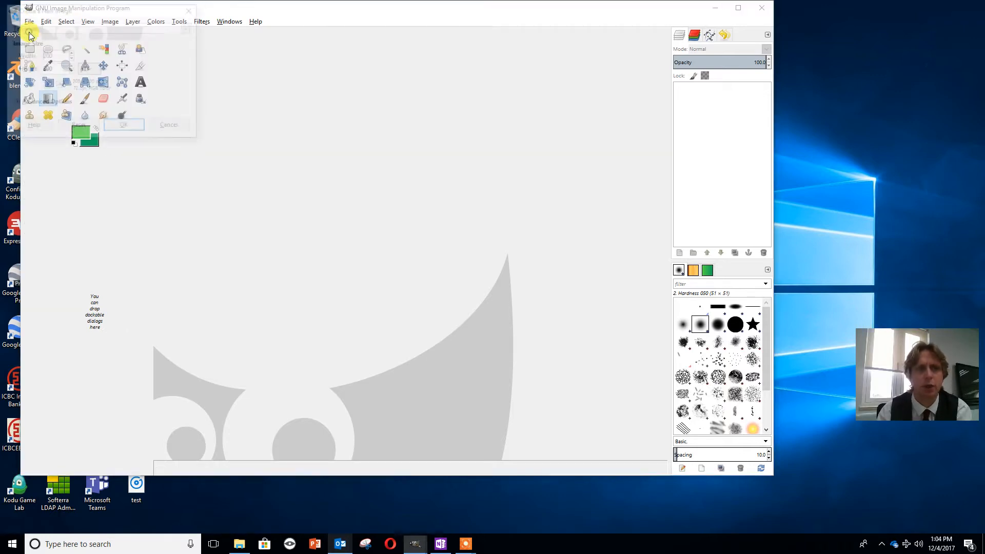
drag(57, 56, 31, 57)
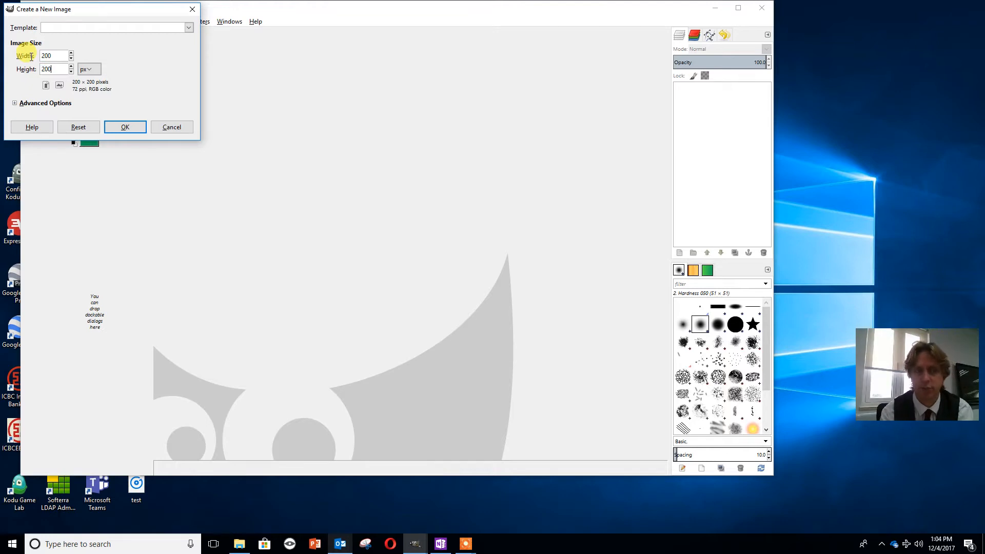
click(107, 126)
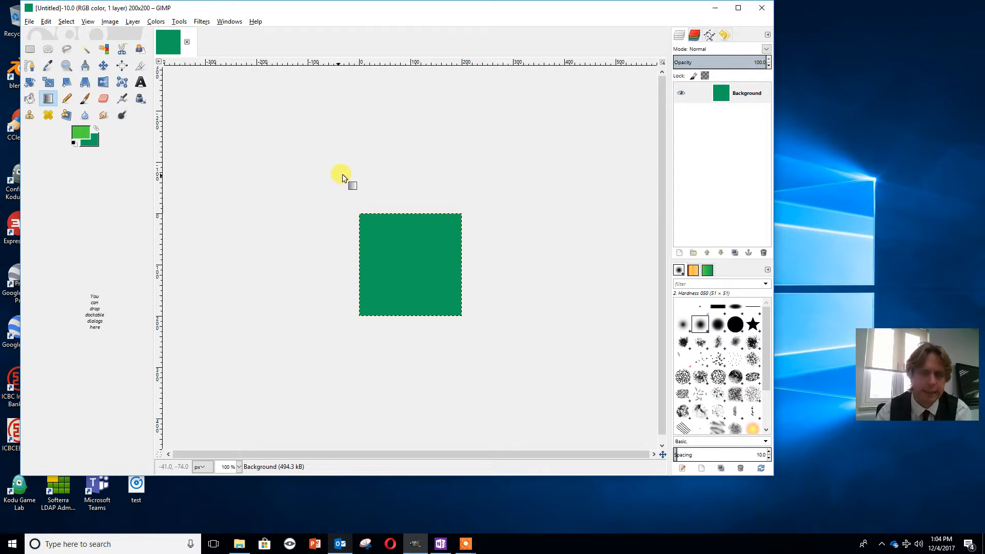
Add a 200 × 200 px layer with transparency fill and delete the green Background layer
click(134, 24)
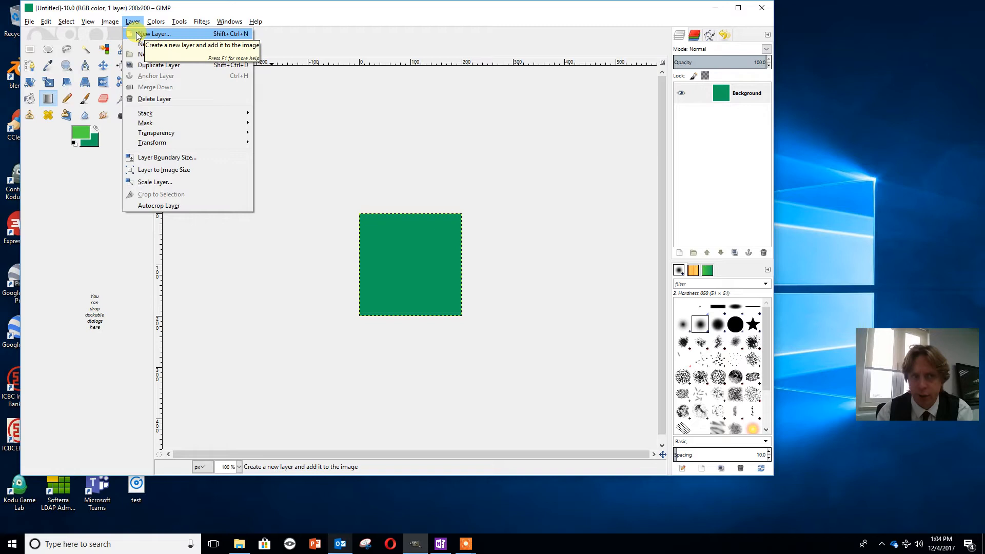
click(148, 34)
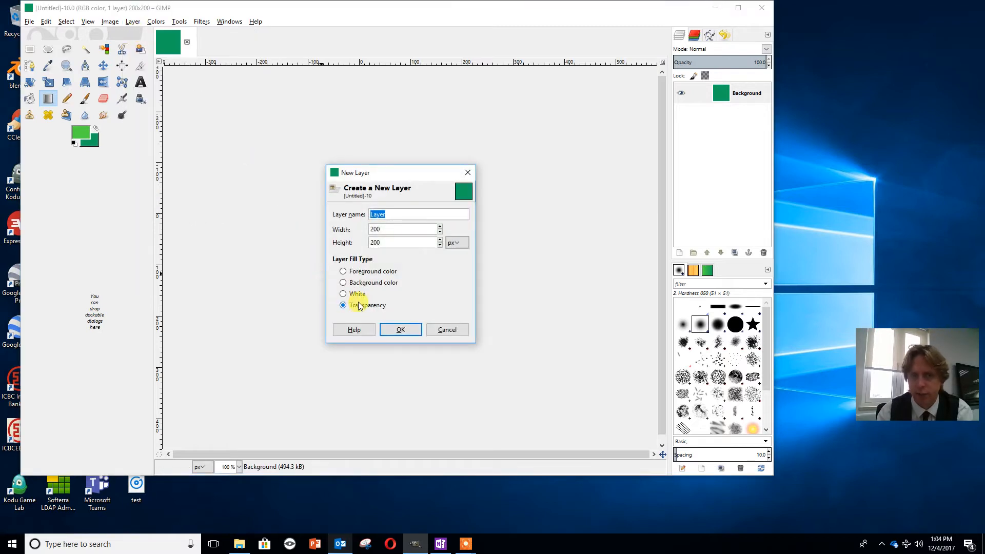
click(396, 332)
right_click(736, 112)
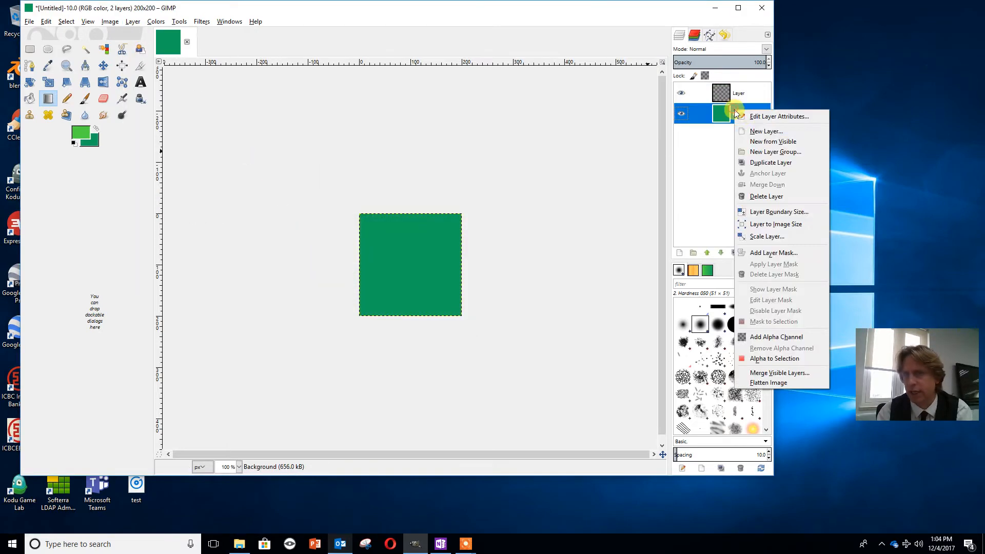
click(767, 197)
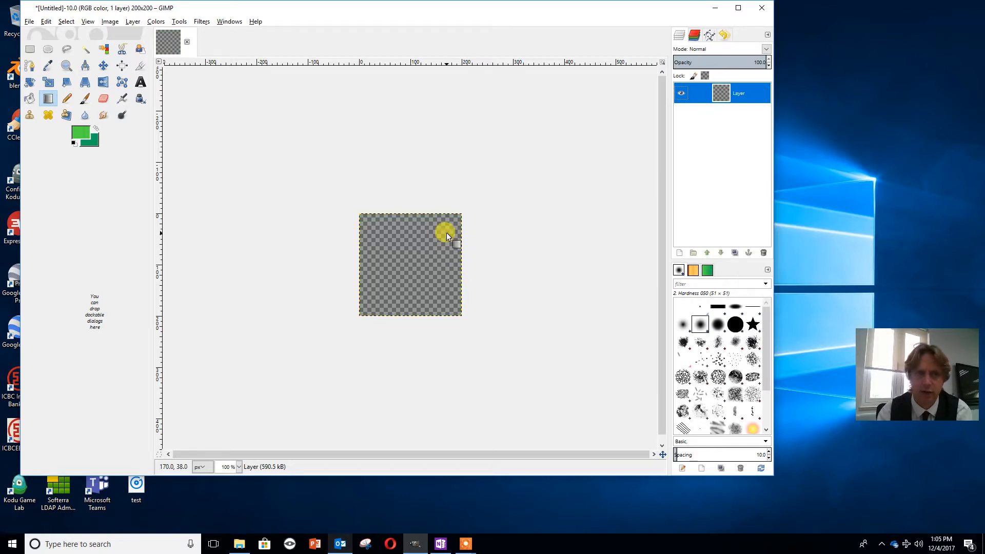
Draw a text box about 171 × 67 px across the upper part of the canvas and enter "dysonICT" in Garamond Bold
click(140, 82)
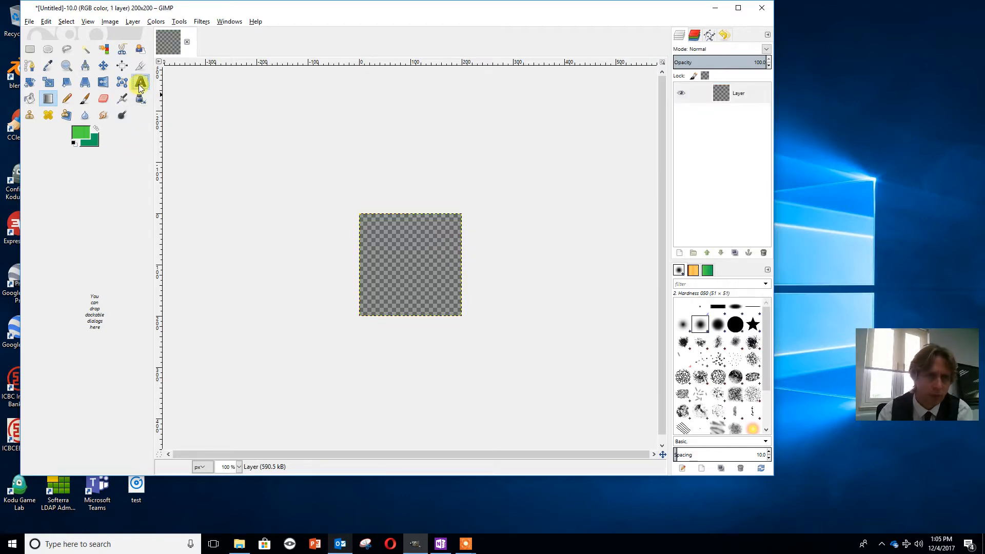
drag(363, 223, 452, 258)
click(408, 196)
key(BackSpace)
key(BackSpace)
key(BackSpace)
text(gara)
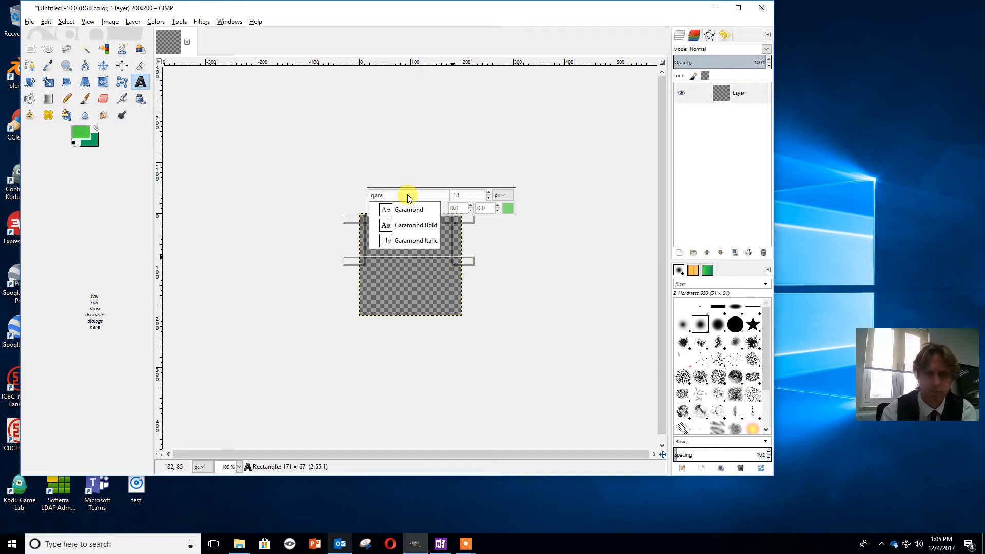
click(385, 224)
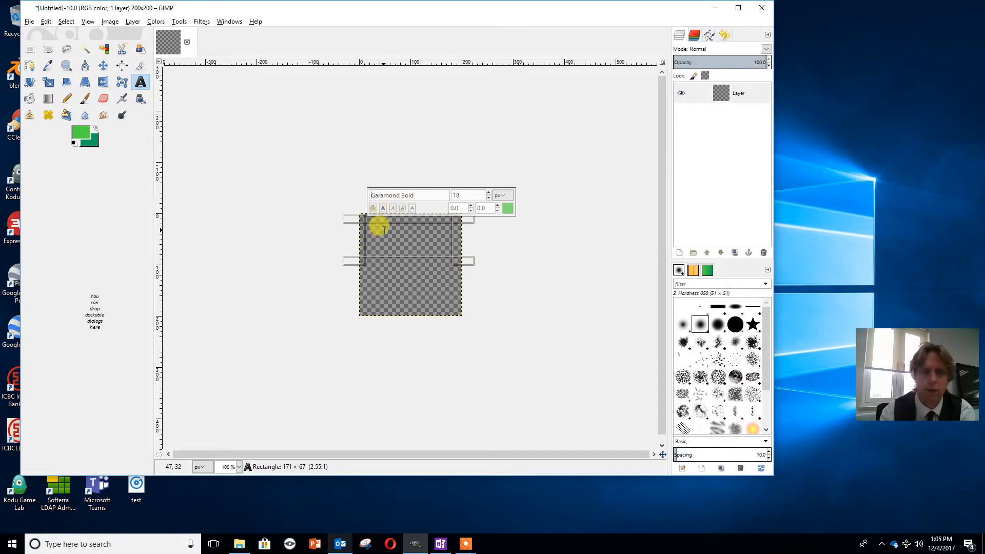
text(dysonICT)
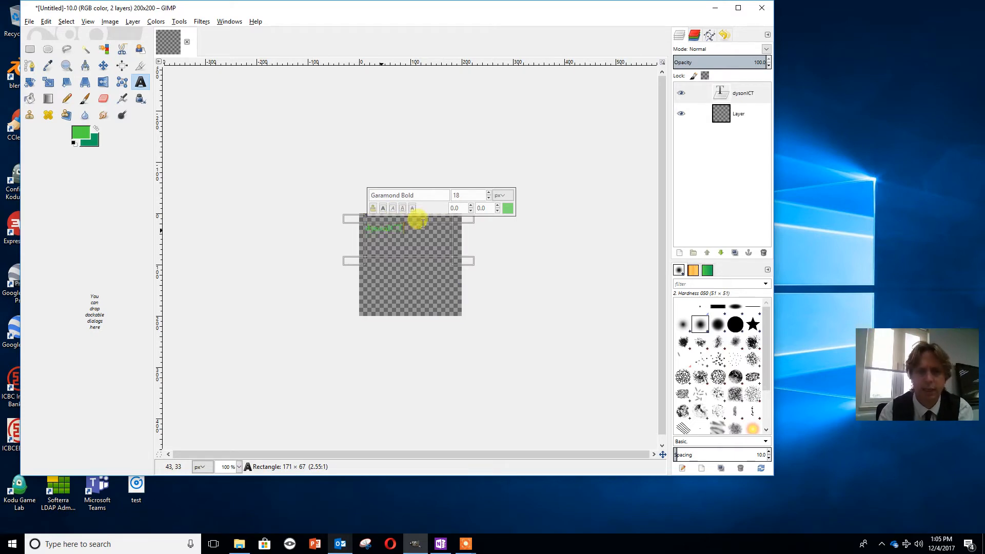
Set the size of the whole dysonICT text to 39 px
drag(405, 227, 366, 225)
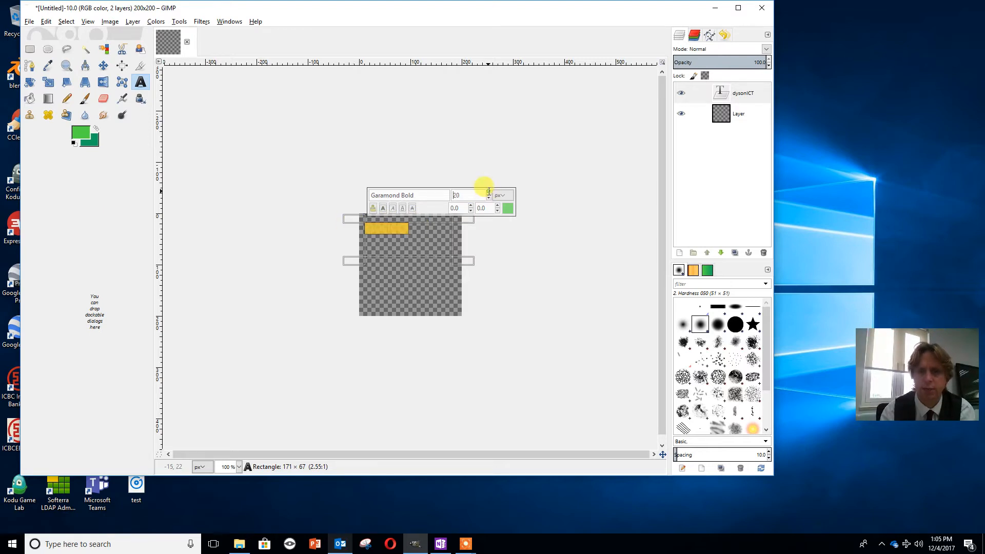
scroll(487, 193, up, 8)
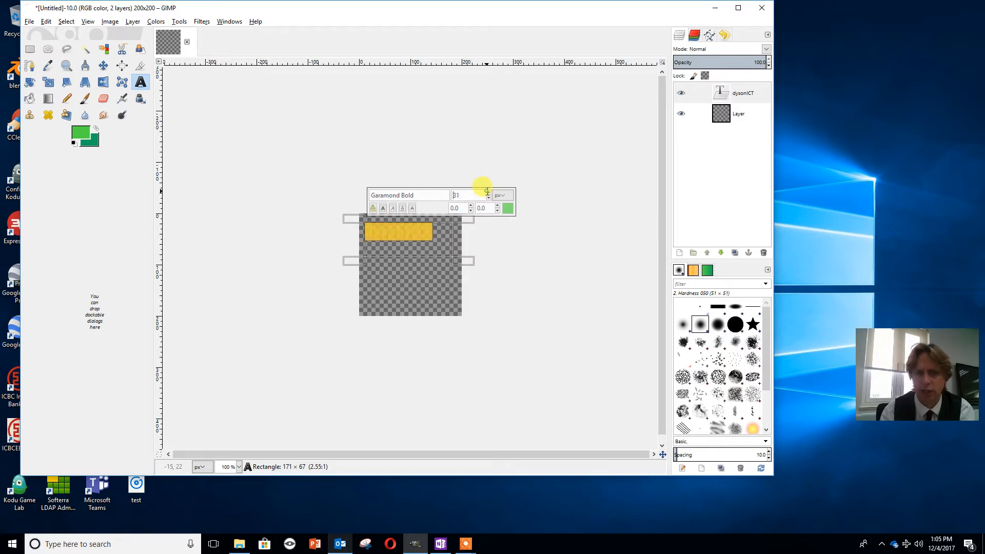
scroll(487, 192, up, 3)
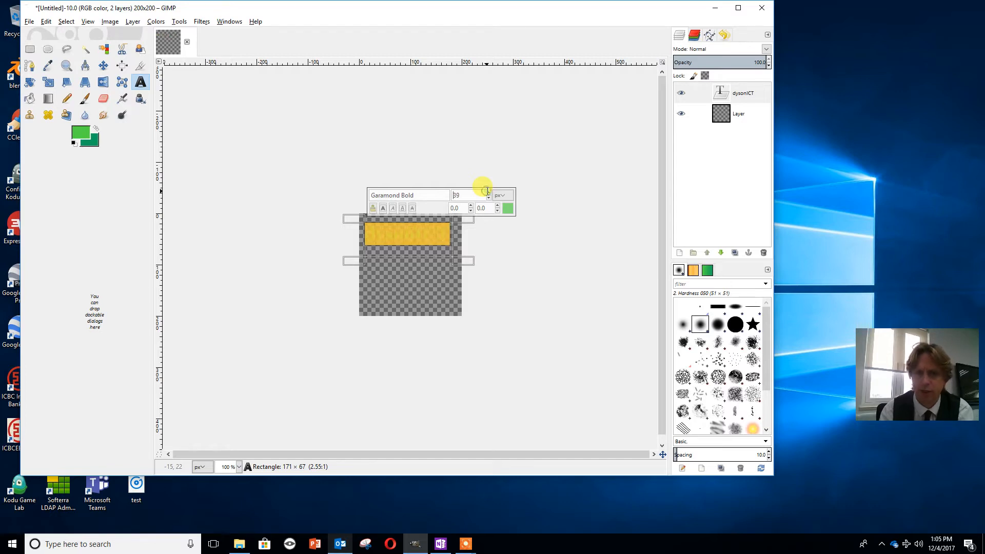
scroll(488, 198, down, 1)
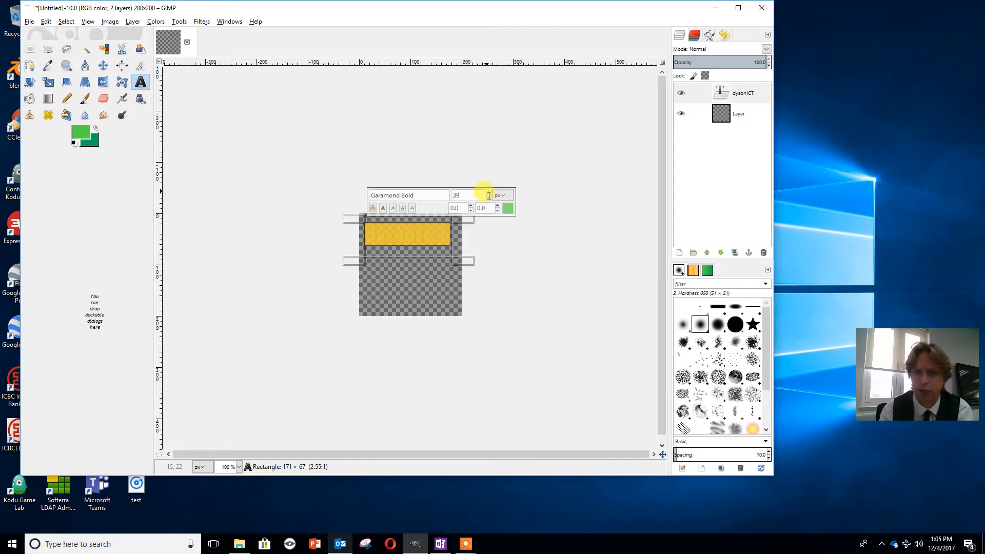
Select the letters "ICT" and set the foreground color to purple 8a0d6e
drag(414, 229, 454, 232)
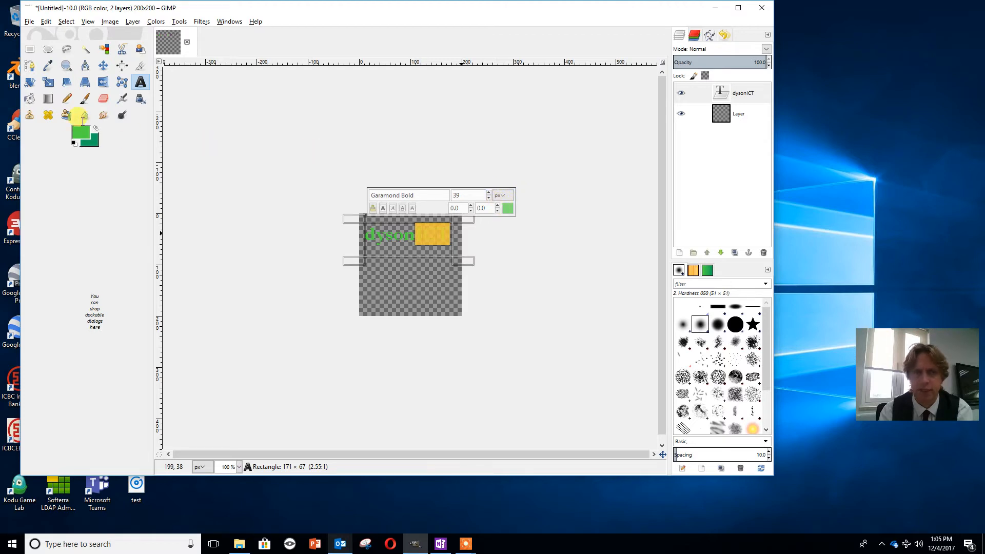
click(81, 132)
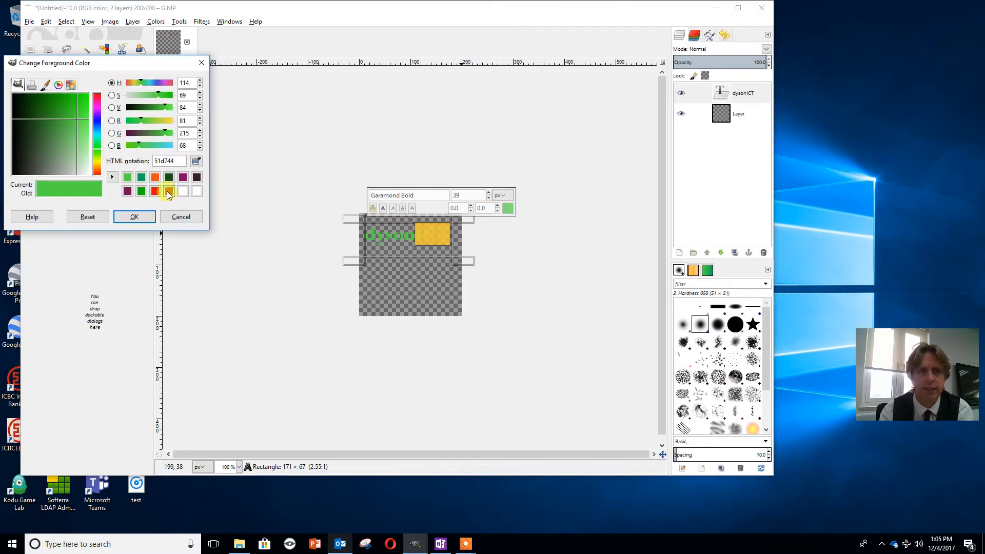
click(183, 177)
click(78, 108)
click(53, 101)
click(141, 219)
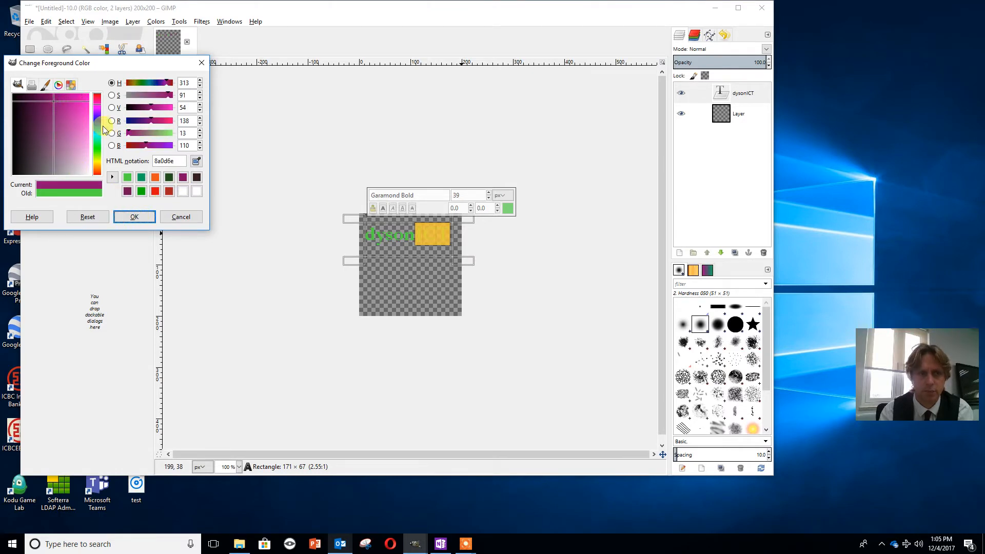
drag(97, 55, 143, 41)
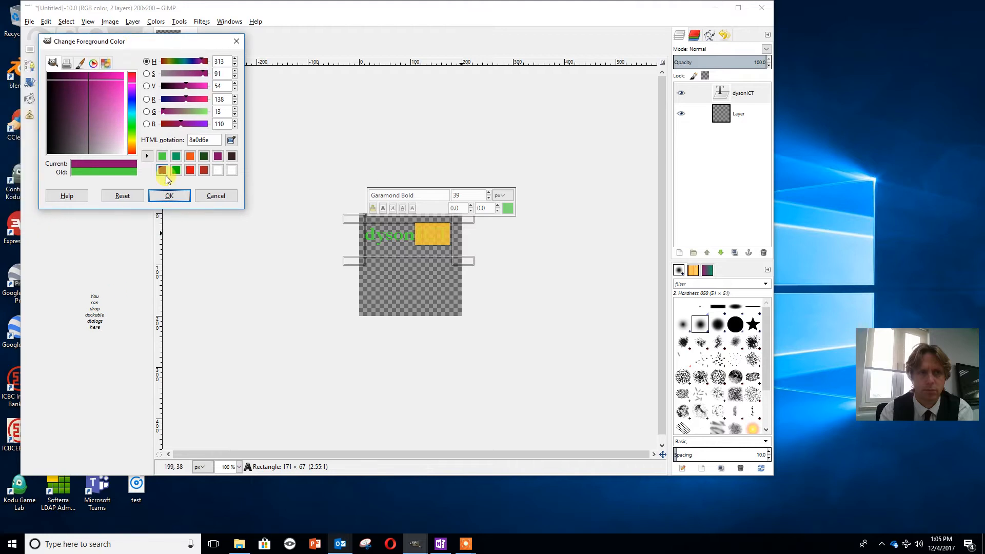
click(167, 195)
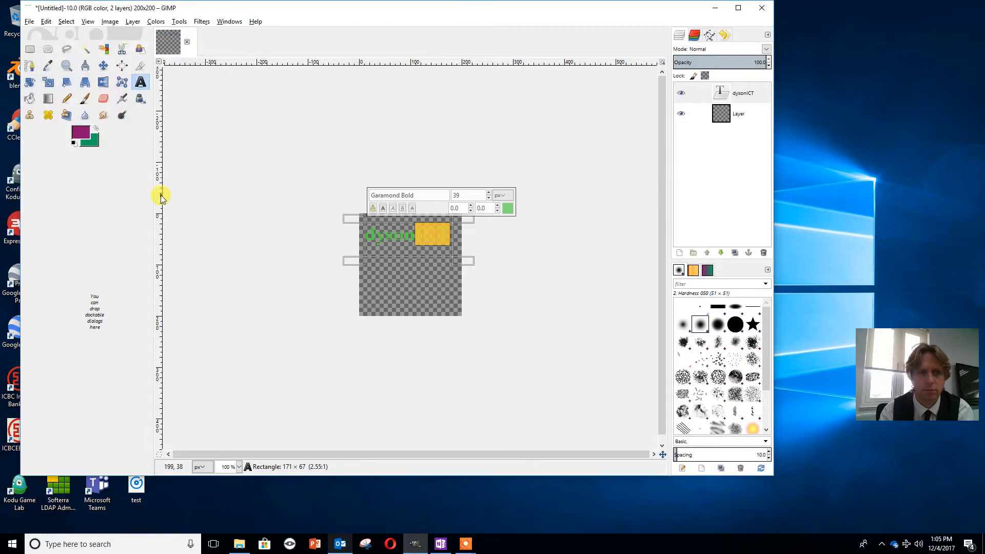
Recolor the selected "ICT" letters with the purple 8a0d6e
click(508, 208)
click(534, 251)
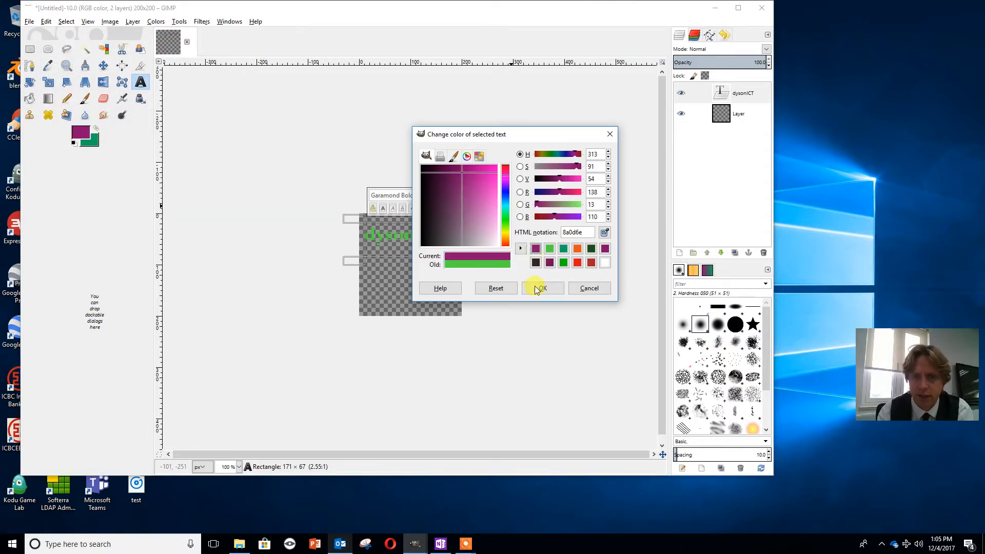
click(538, 285)
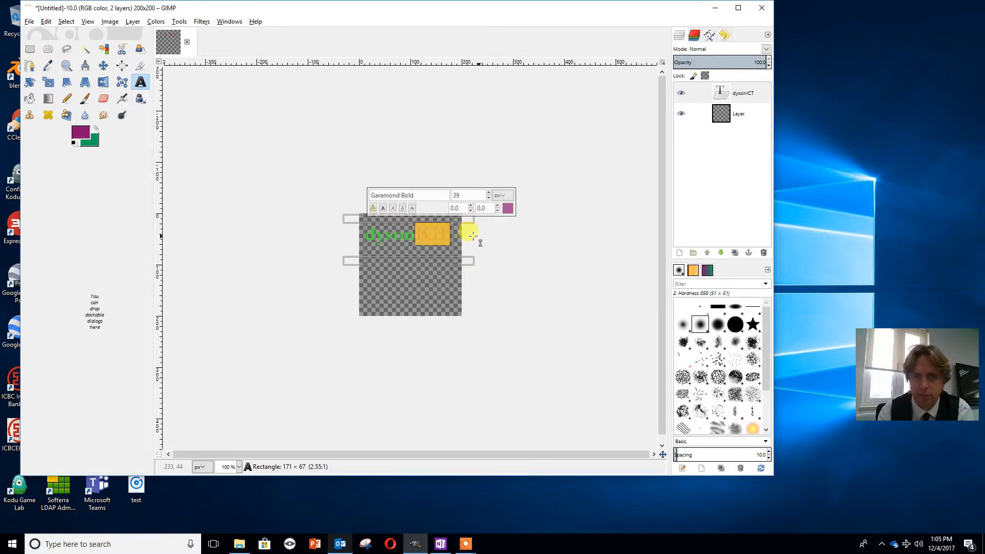
click(435, 236)
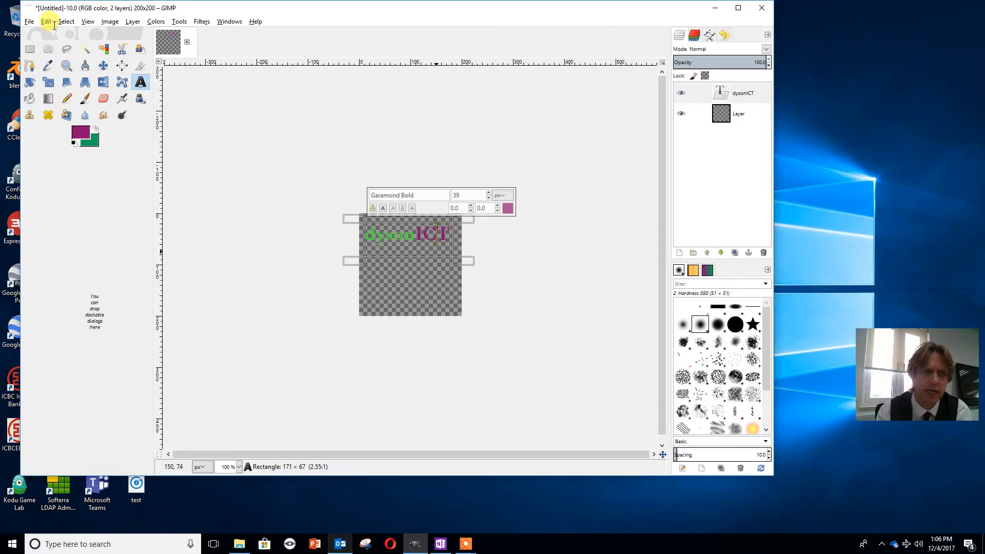
Outline a closed checkmark shape below the text with the Paths tool, turn it into a selection and adjust its upper tip
drag(231, 11, 228, 13)
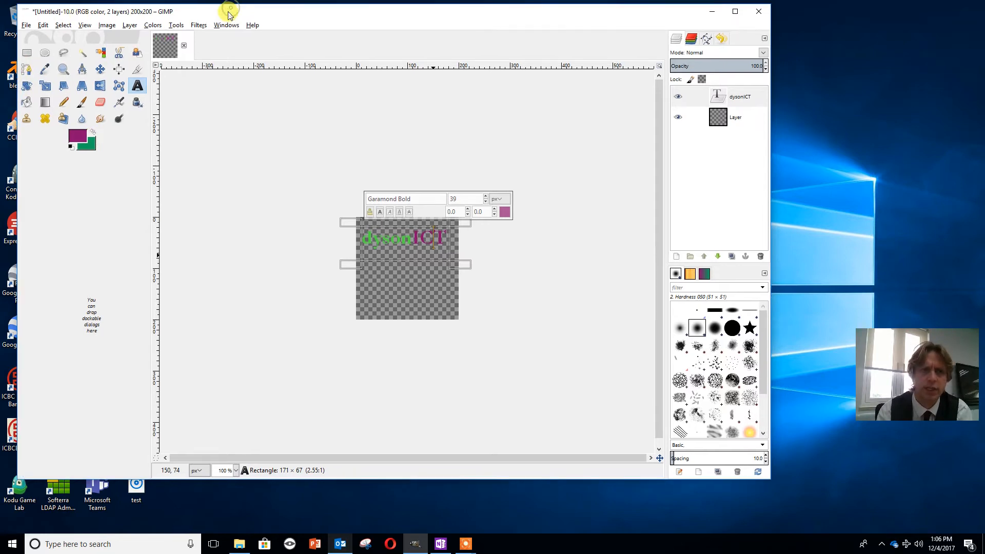
click(27, 72)
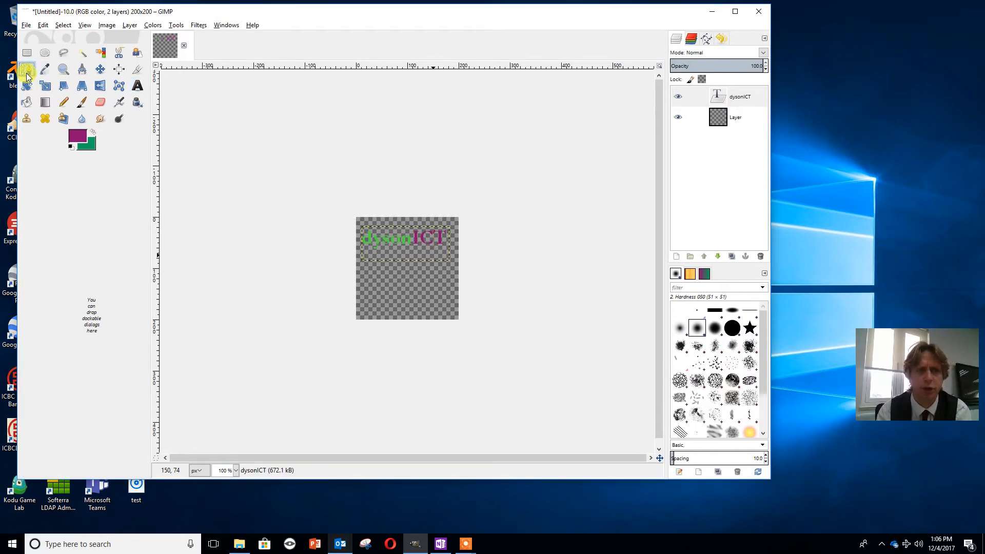
click(365, 273)
click(365, 284)
click(368, 294)
click(378, 309)
click(388, 308)
click(395, 303)
click(400, 296)
click(408, 287)
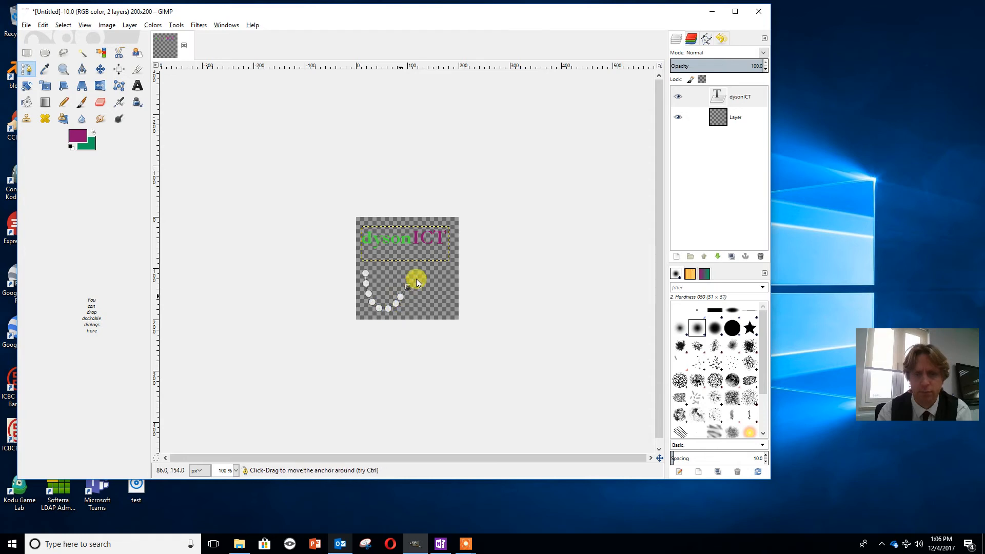
click(417, 278)
click(422, 265)
click(429, 253)
click(434, 247)
click(428, 247)
click(420, 253)
click(414, 263)
click(406, 273)
click(398, 282)
click(389, 292)
click(382, 295)
click(378, 288)
click(372, 274)
click(367, 274)
click(372, 286)
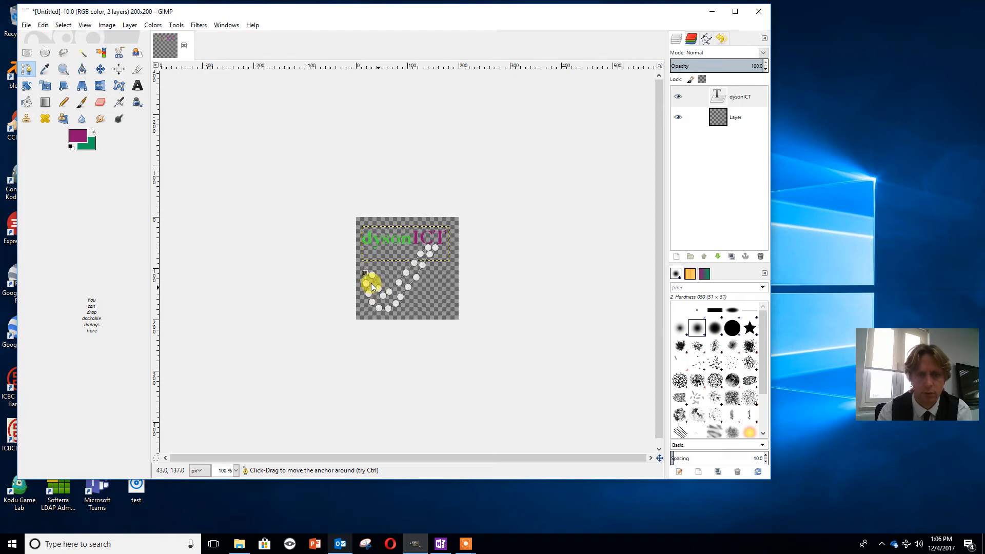
key(Return)
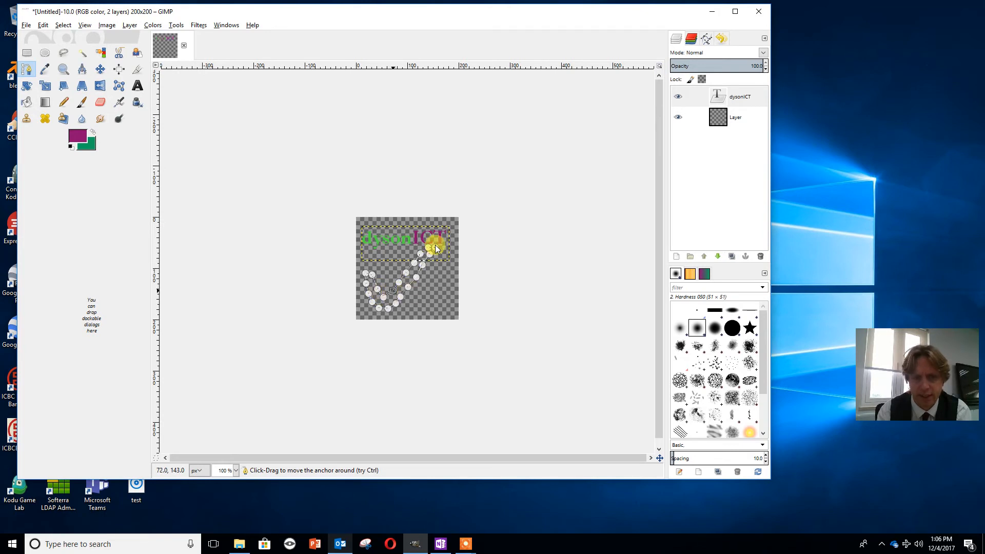
mouse_move(435, 247)
mouse_down()
mouse_move(448, 247)
mouse_move(435, 254)
mouse_up()
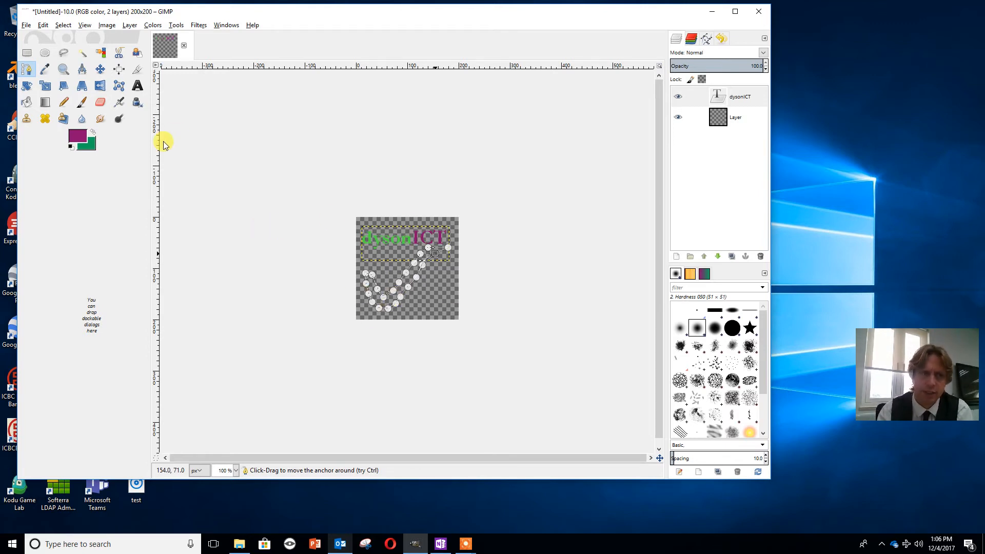
click(465, 543)
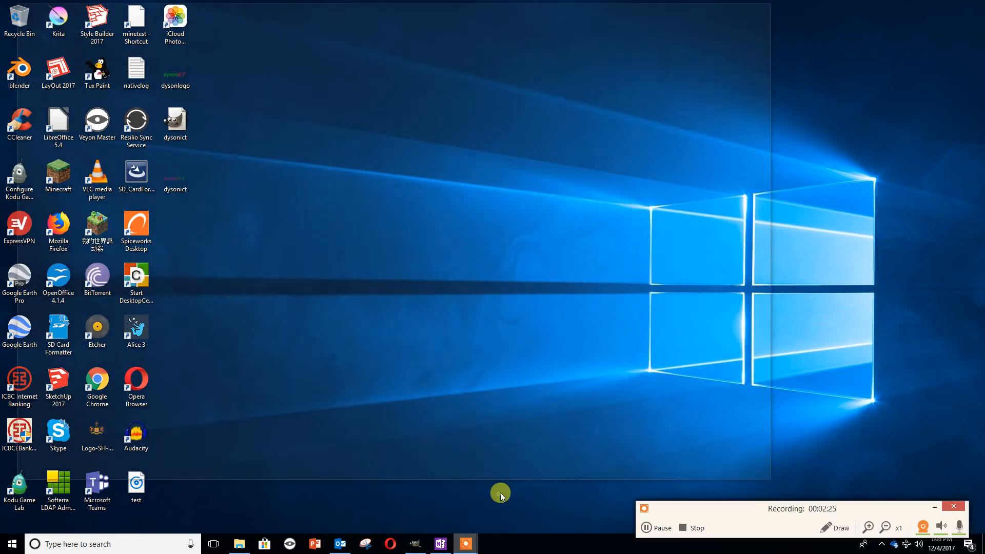
click(500, 493)
click(651, 526)
click(651, 525)
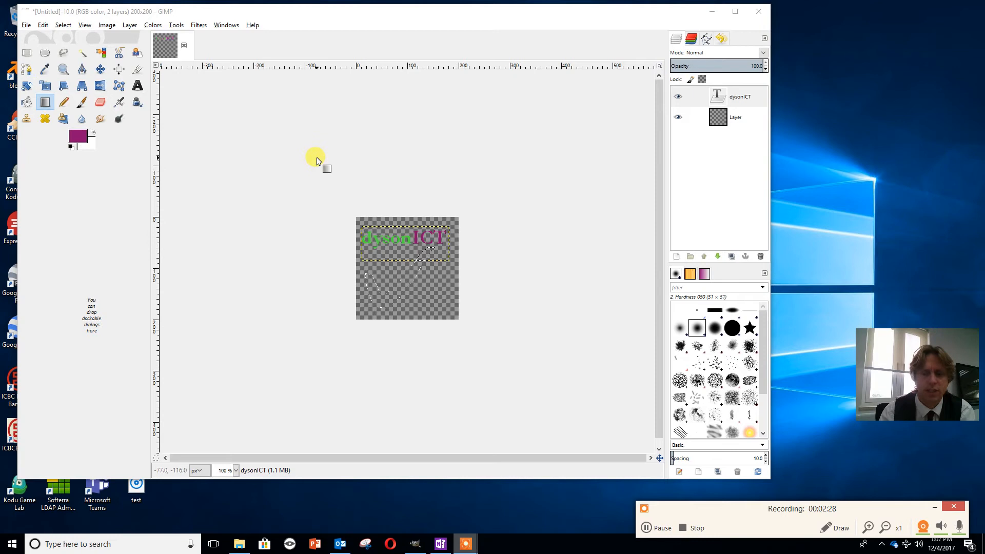
Add a transparent 200 × 200 px layer and fill the checkmark selection with a purple-to-white gradient running from its base to its upper tip
click(129, 25)
click(128, 37)
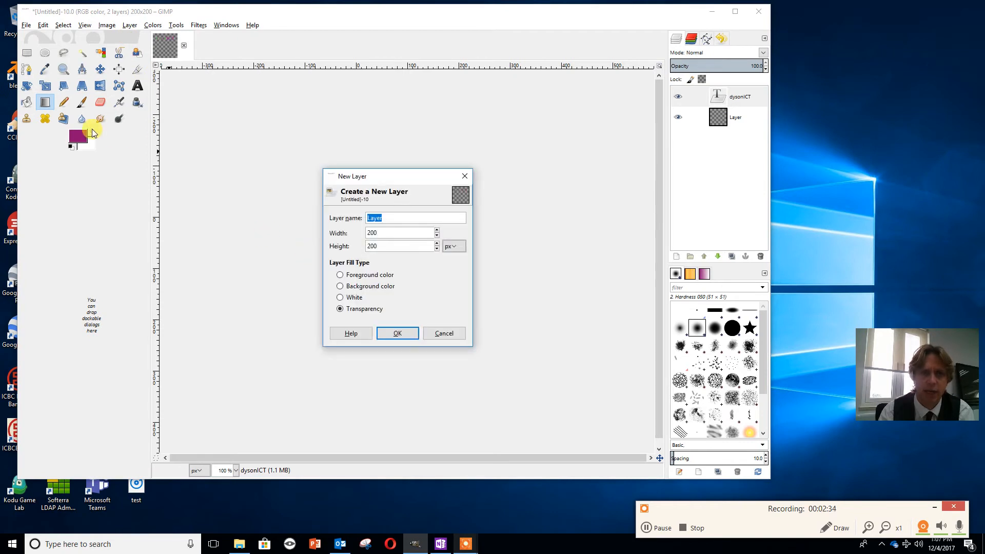
click(399, 333)
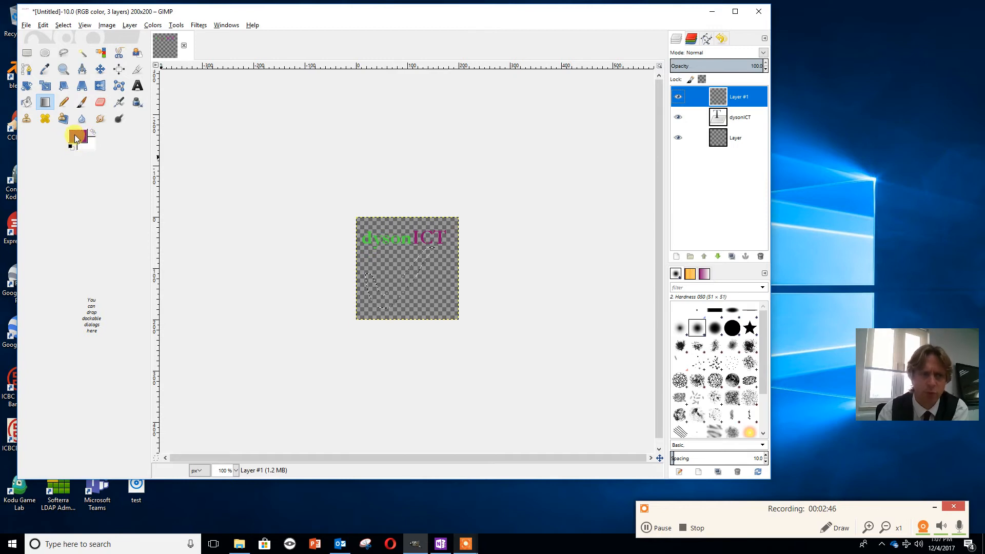
click(46, 103)
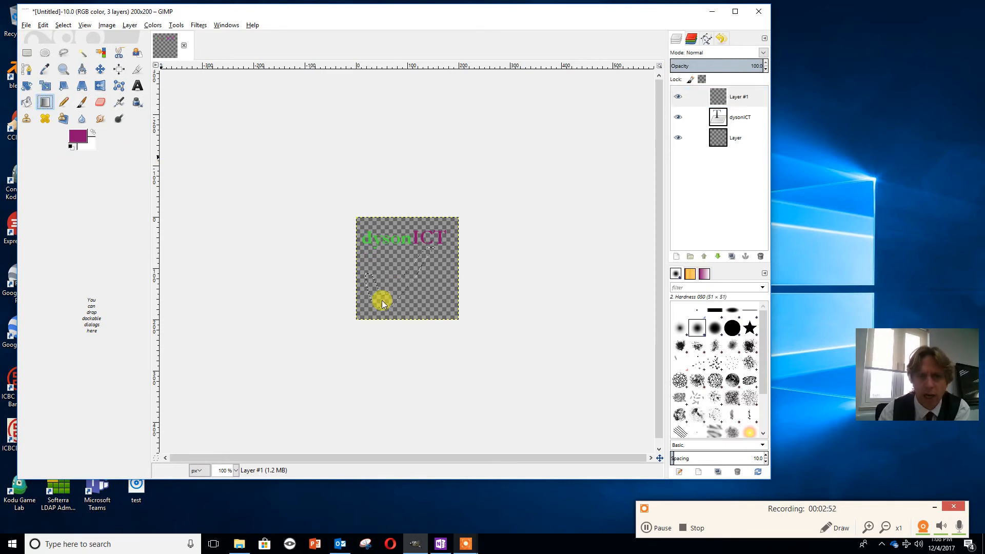
drag(379, 306, 429, 256)
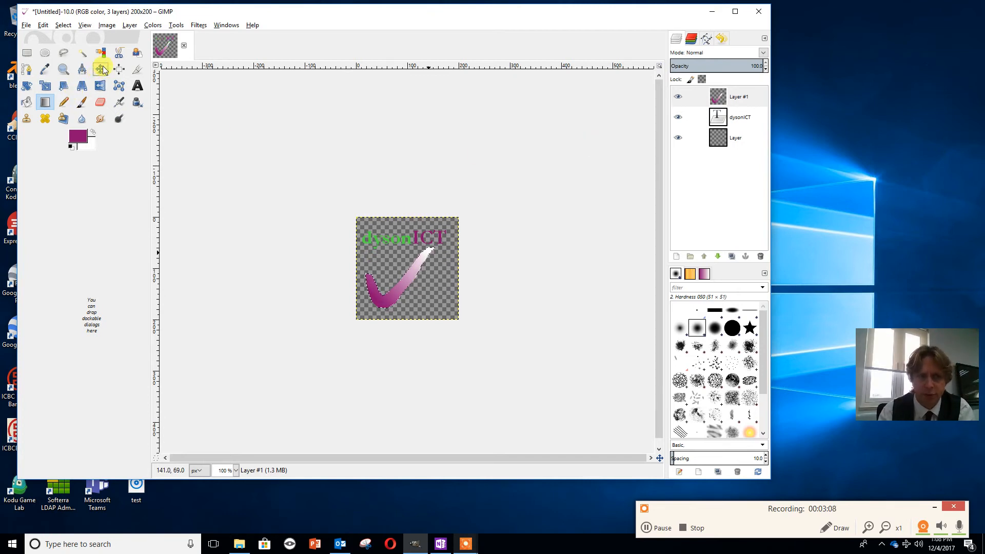
Refill the checkmark with a short, sharp purple-to-white gradient across its middle and move its layer up and slightly right over the text
drag(398, 295, 407, 269)
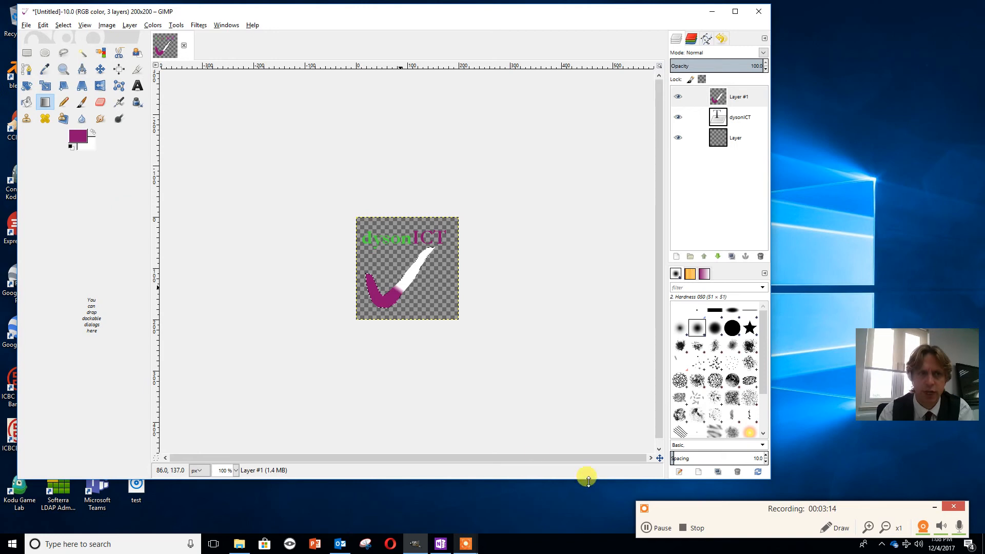
click(663, 531)
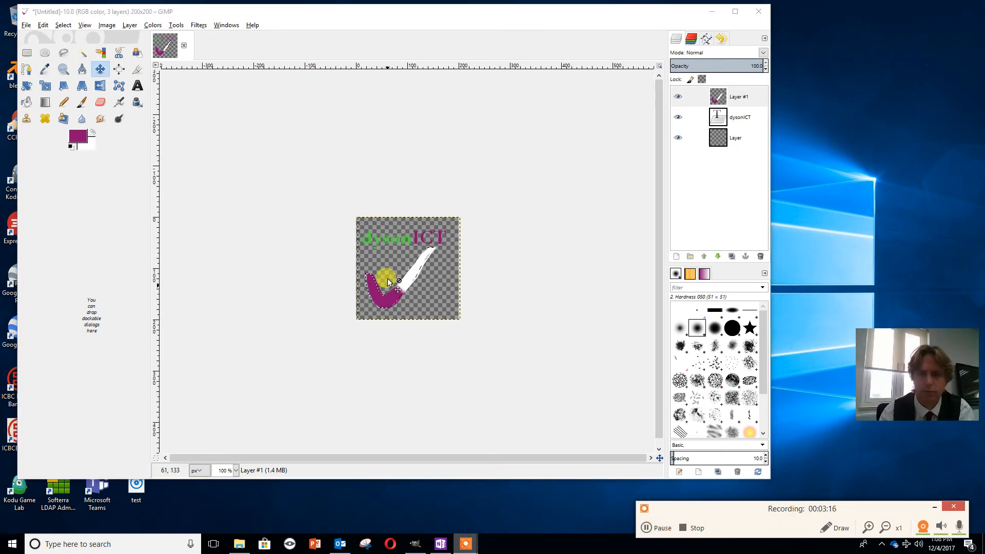
drag(389, 297, 396, 274)
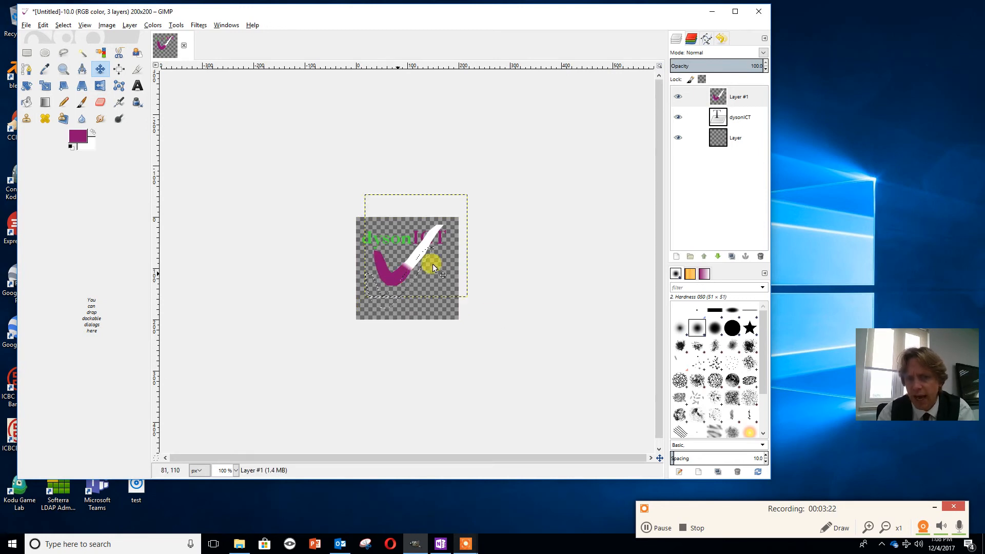
Lower the checkmark layer one level in the layer stack so it sits behind the dysonICT text layer
drag(740, 123, 721, 83)
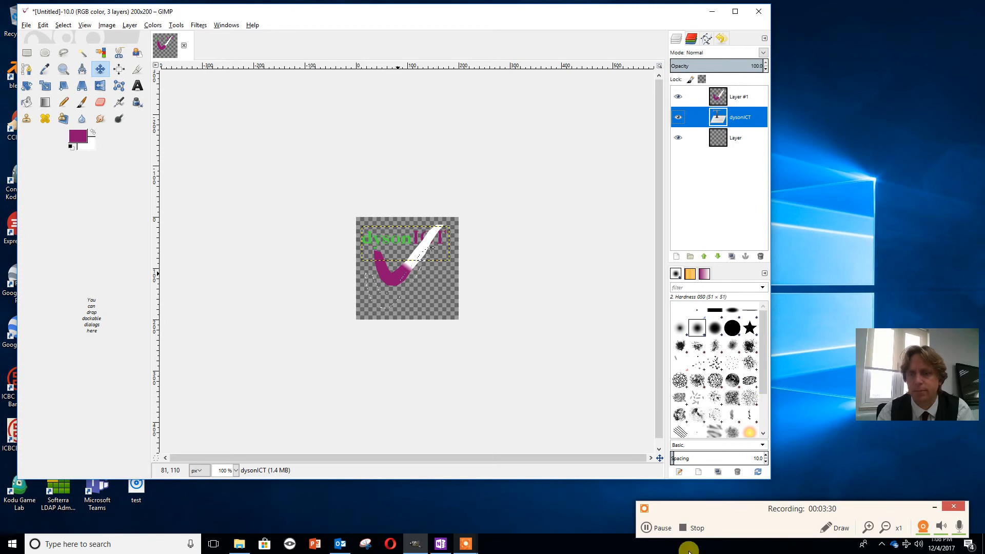
click(645, 528)
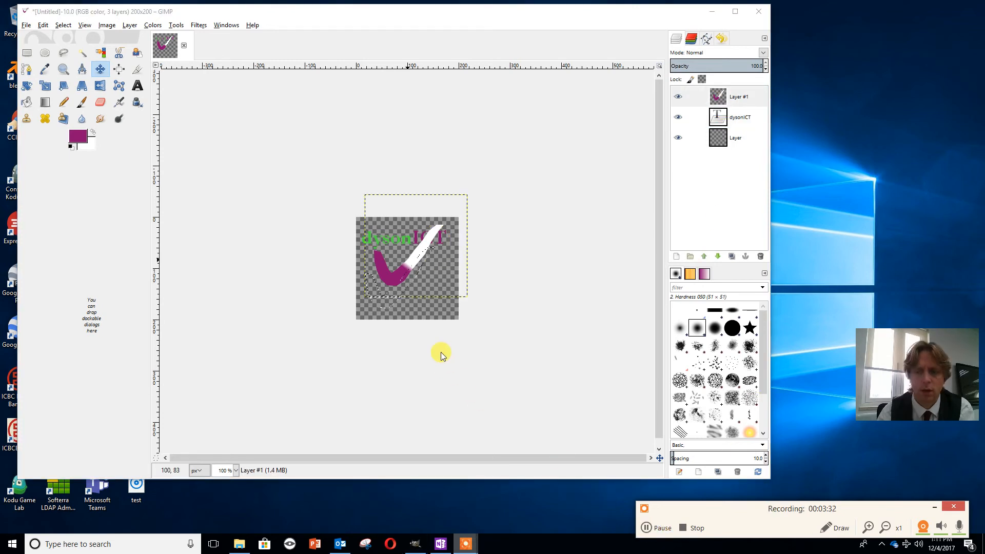
right_click(401, 268)
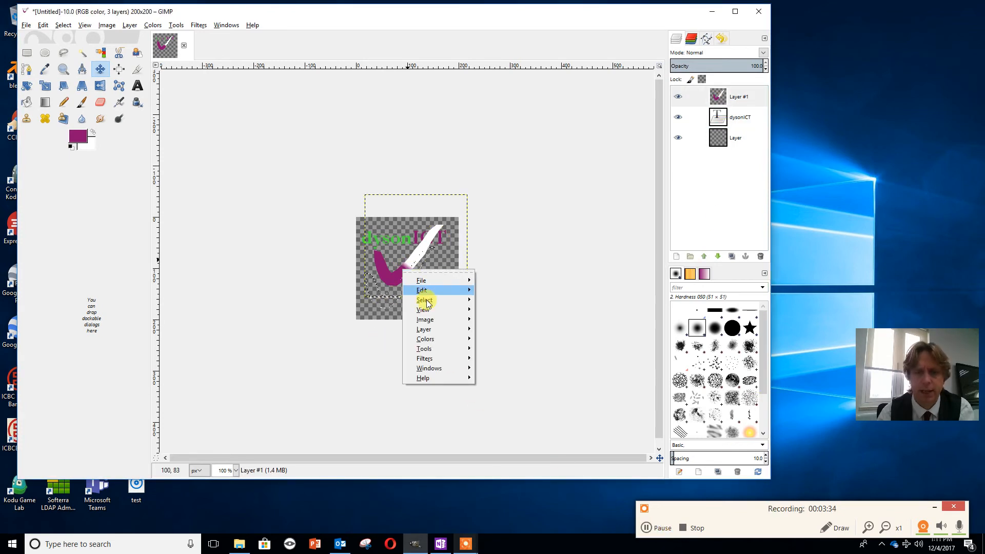
mouse_move(440, 332)
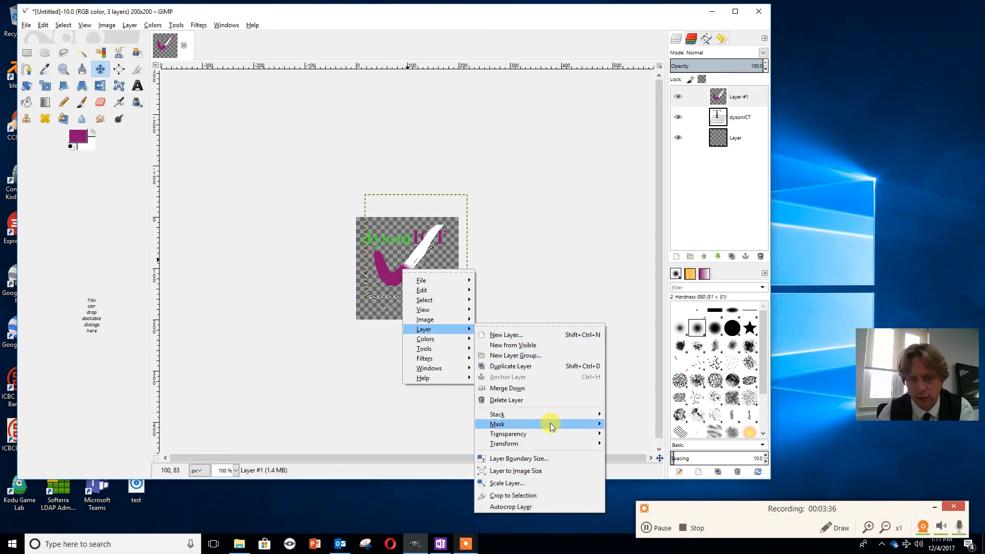
mouse_move(545, 417)
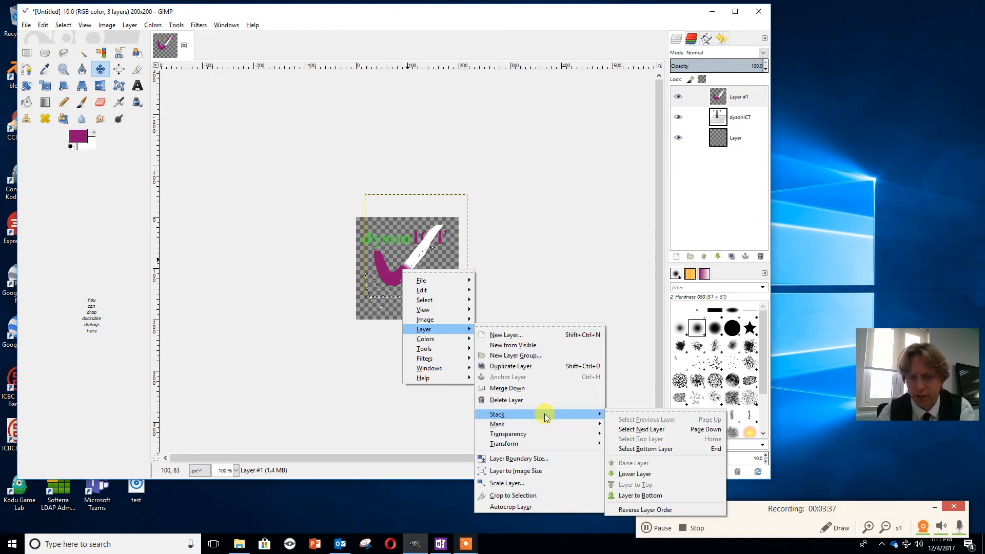
click(644, 473)
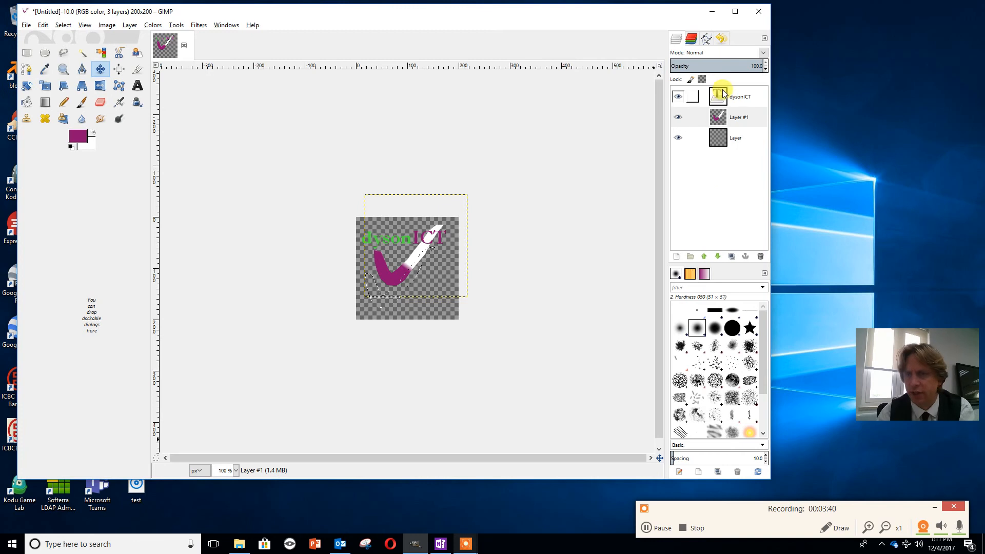
drag(722, 125, 372, 236)
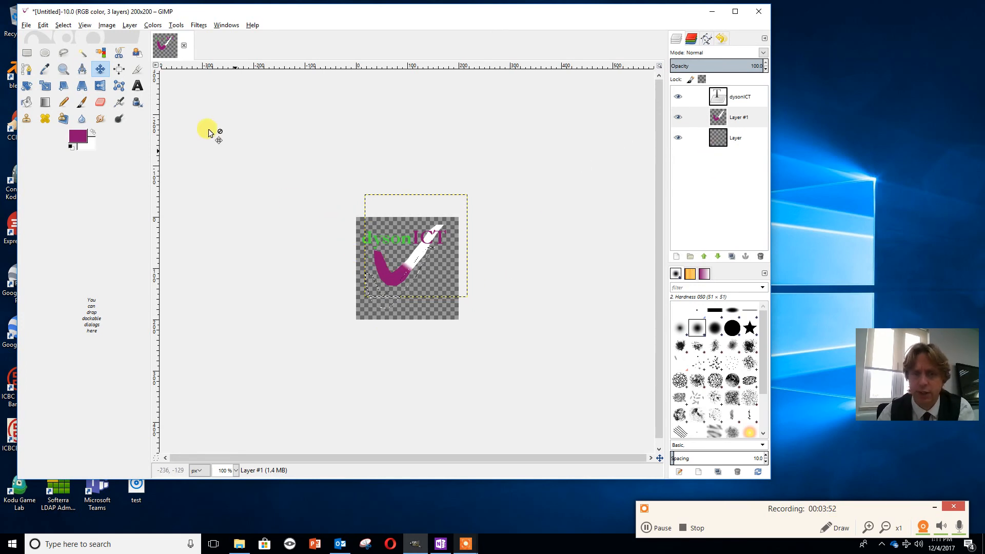
Save the image to the Desktop as dysonlogo.xcf
click(26, 25)
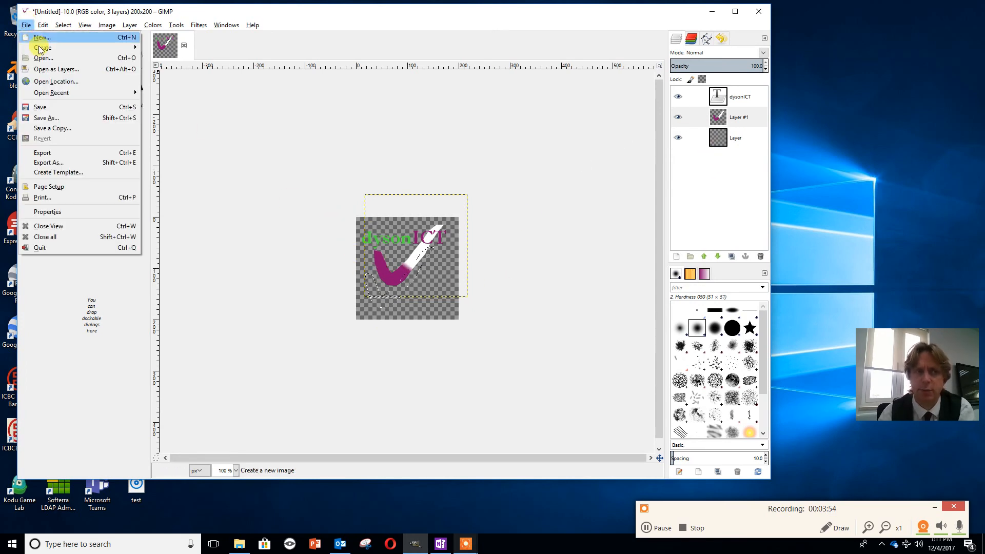
click(58, 118)
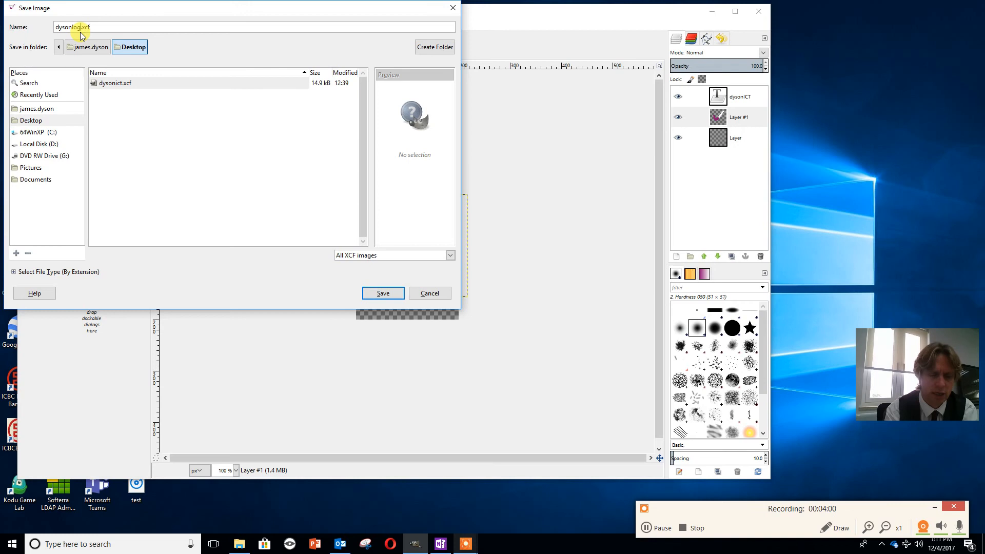
key(Return)
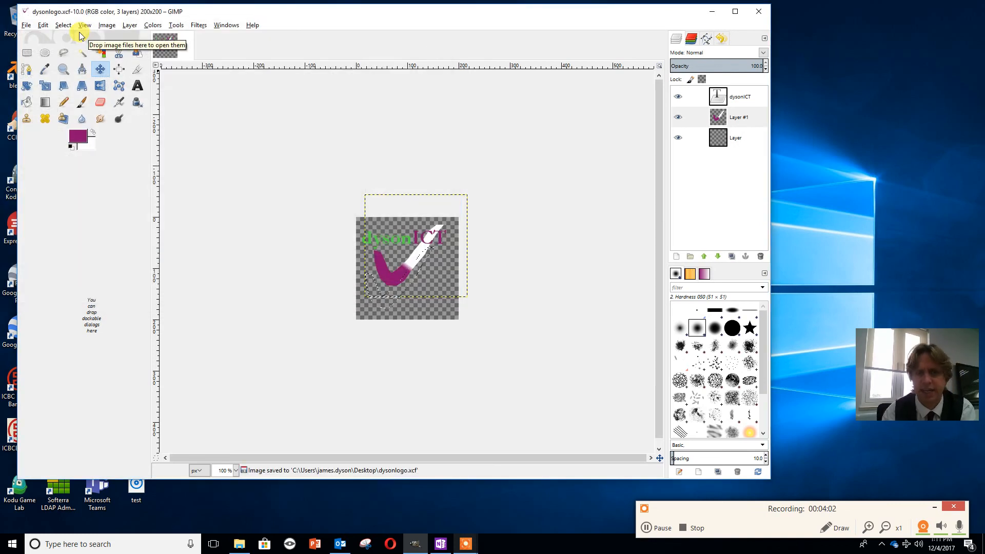
click(26, 25)
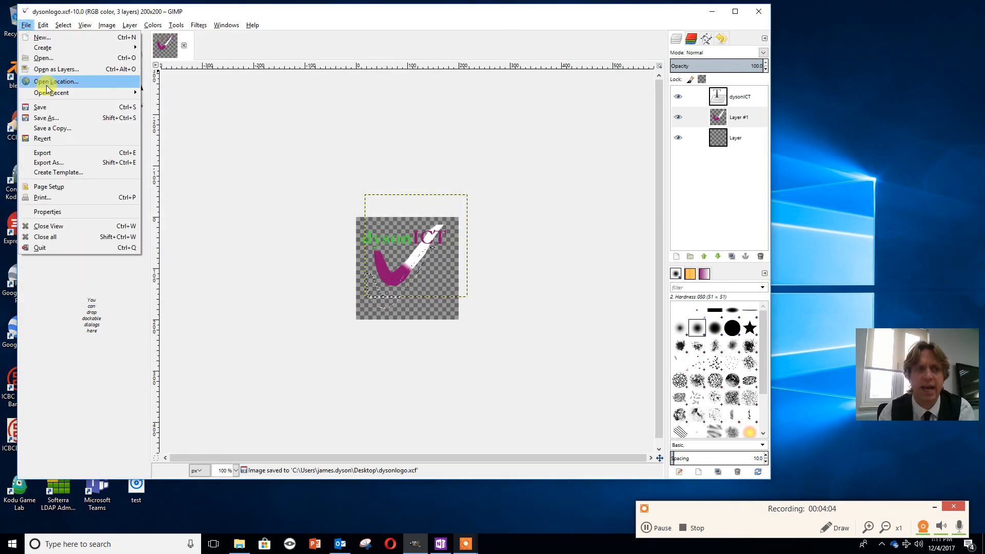
click(52, 120)
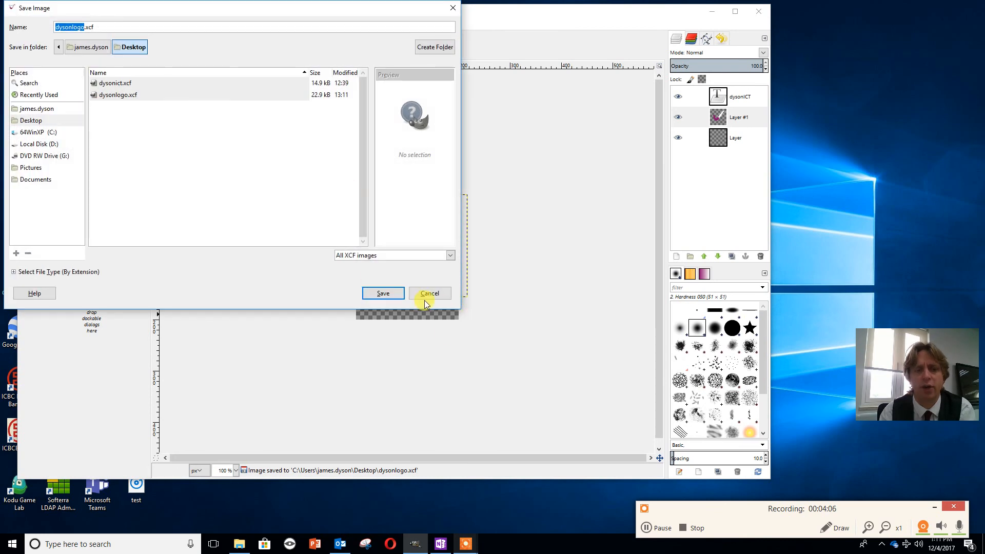
click(426, 297)
Export the logo to the Desktop as dysonlogo.png, replacing the existing file and keeping the offered PNG options, and close the program
click(26, 25)
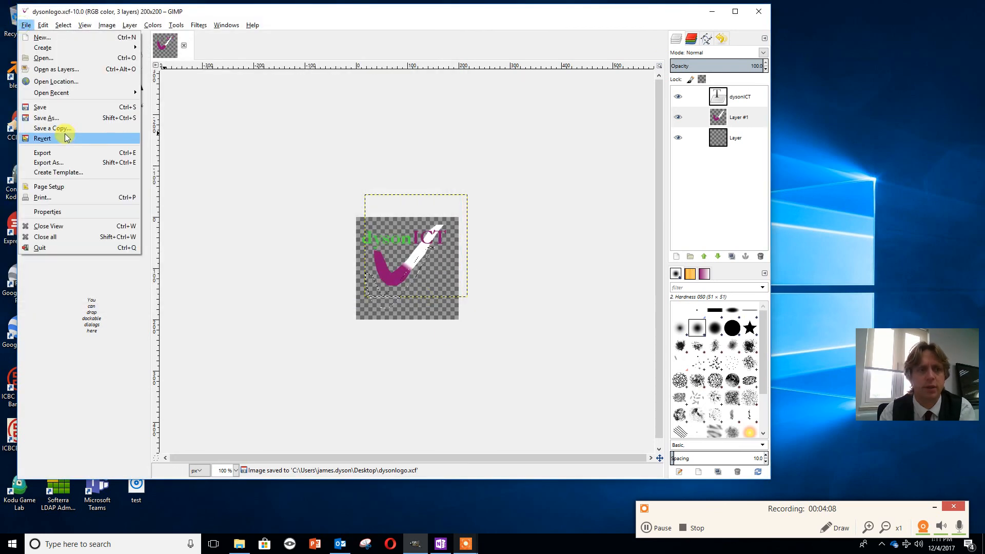
click(67, 154)
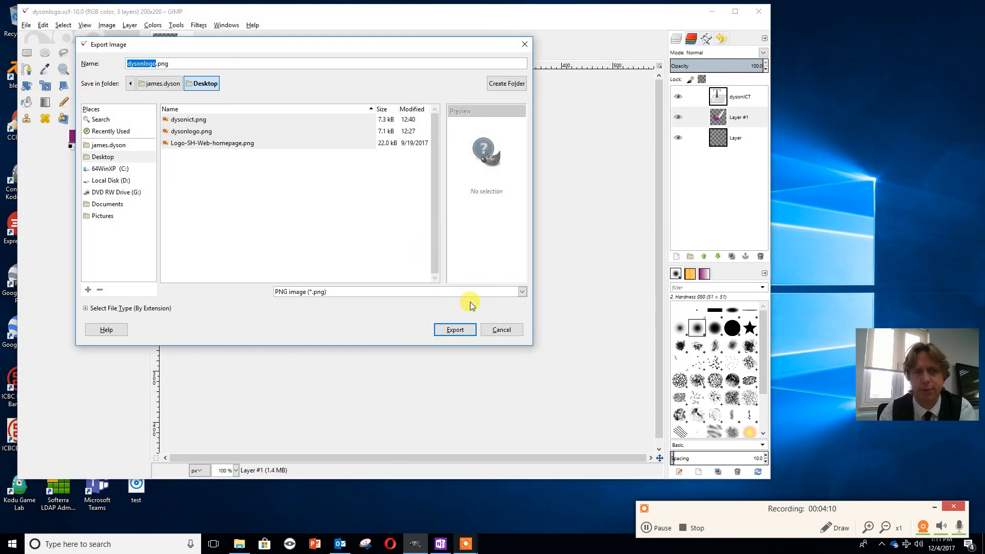
click(461, 332)
click(348, 239)
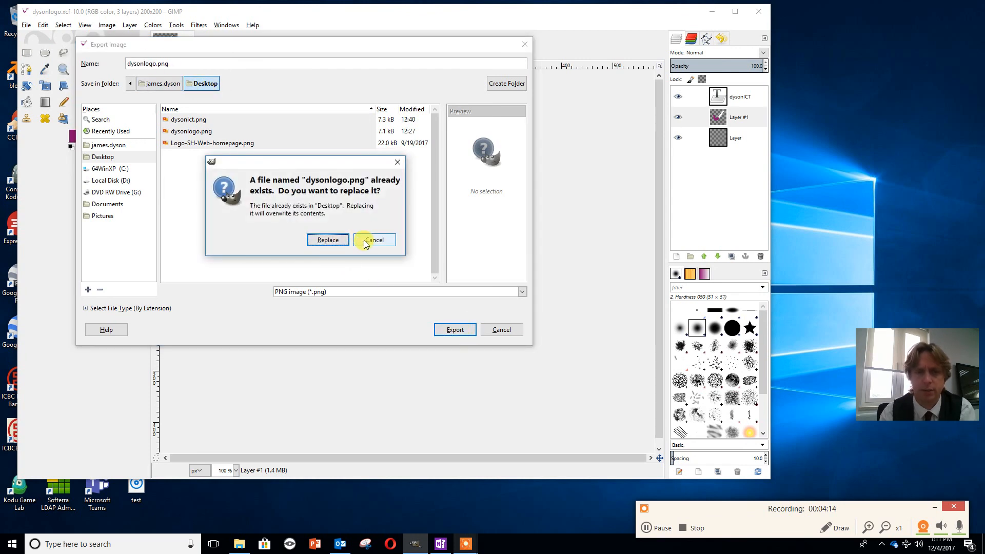
click(201, 131)
click(458, 329)
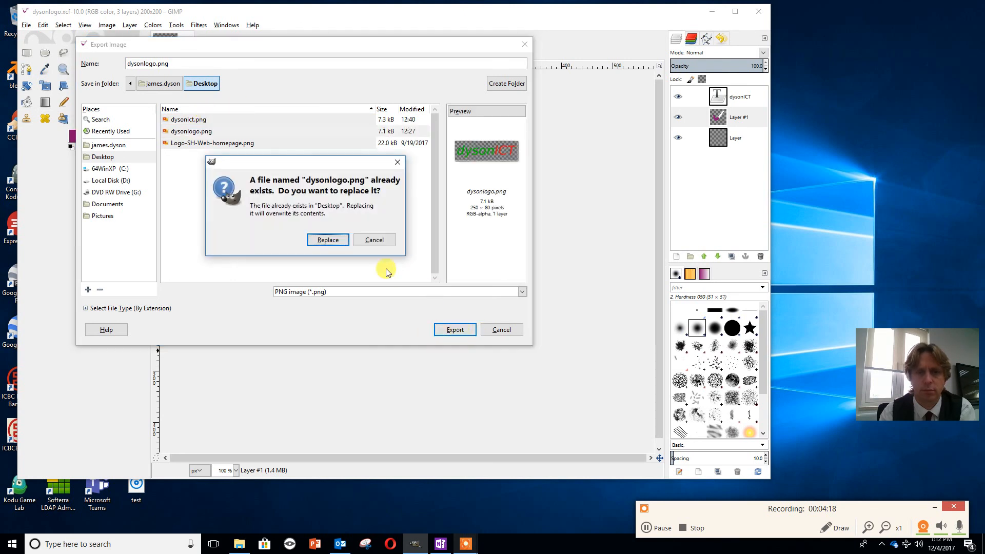
click(337, 241)
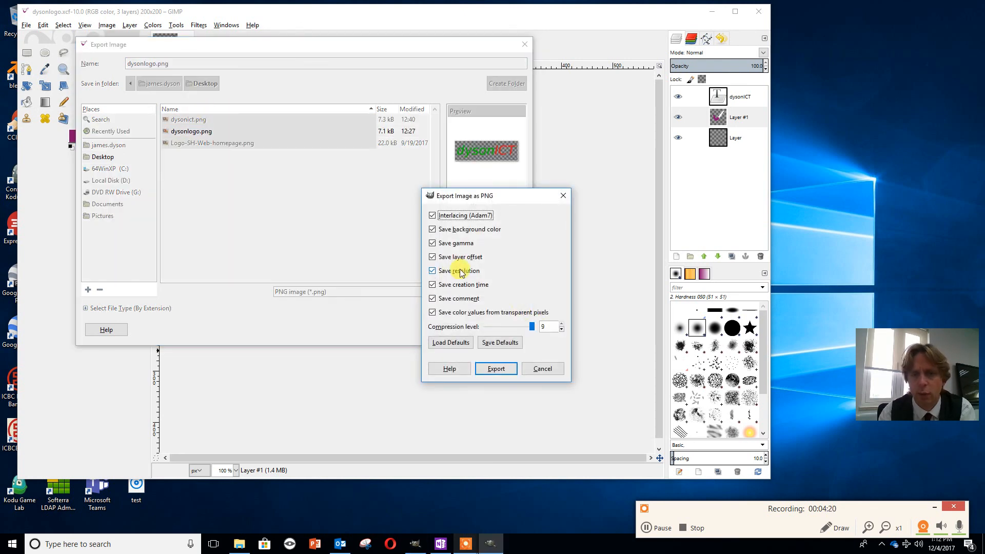
click(491, 368)
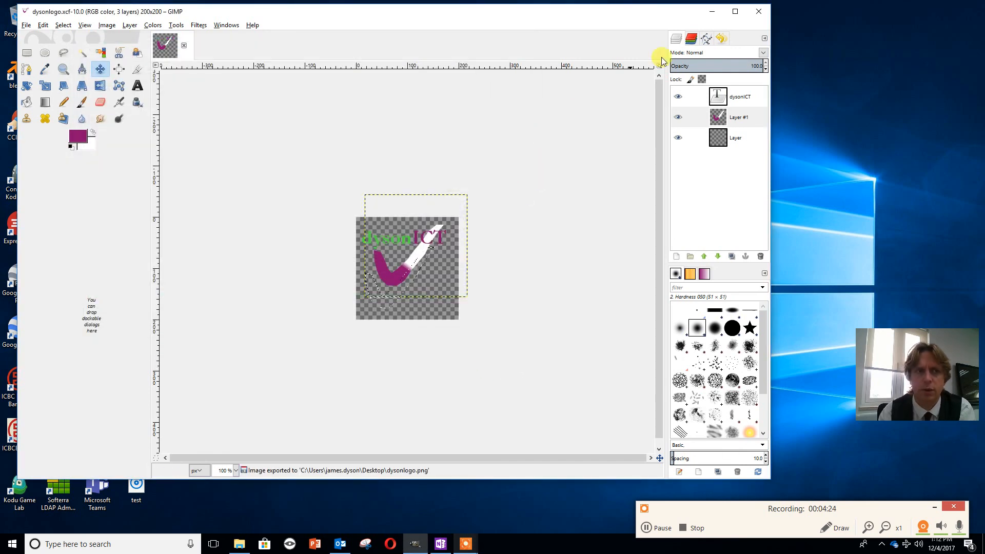
click(758, 11)
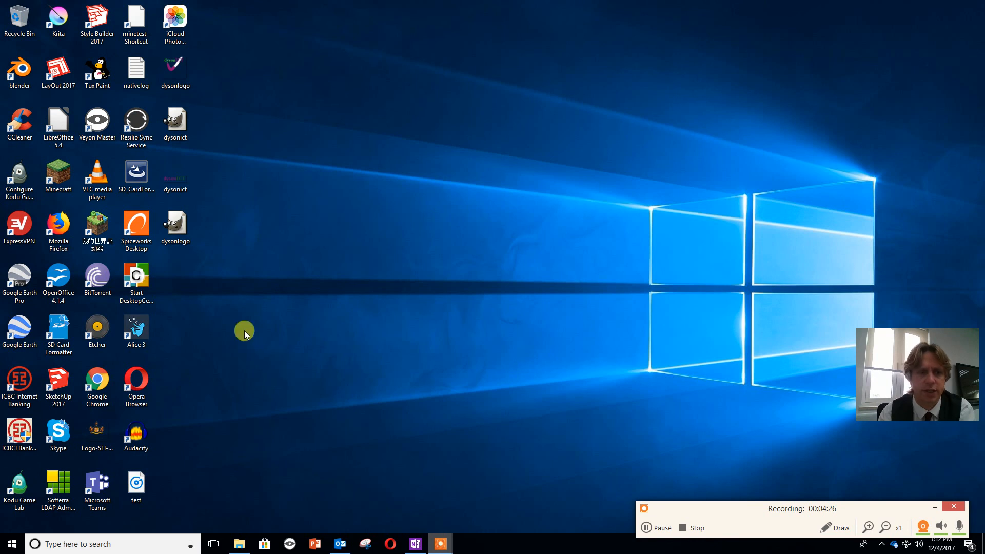